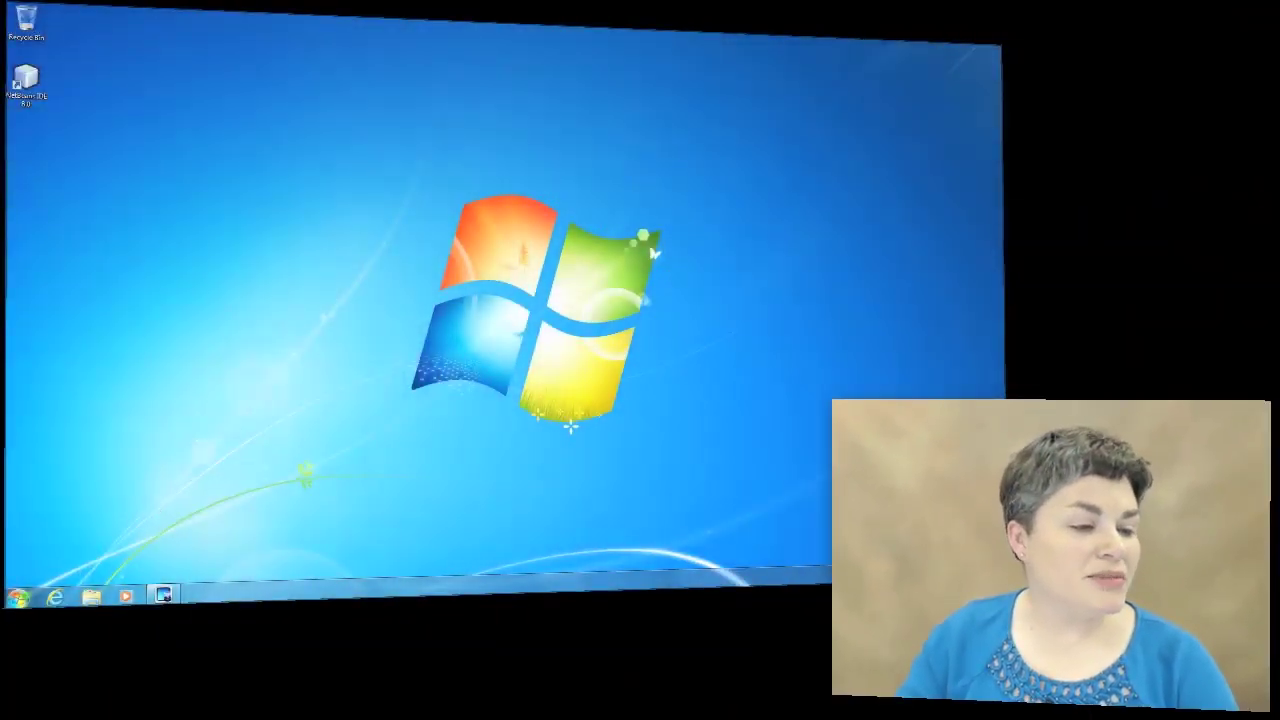
Launch Control Panel from the Start menu and go to the System and Security category.
left_click(18, 597)
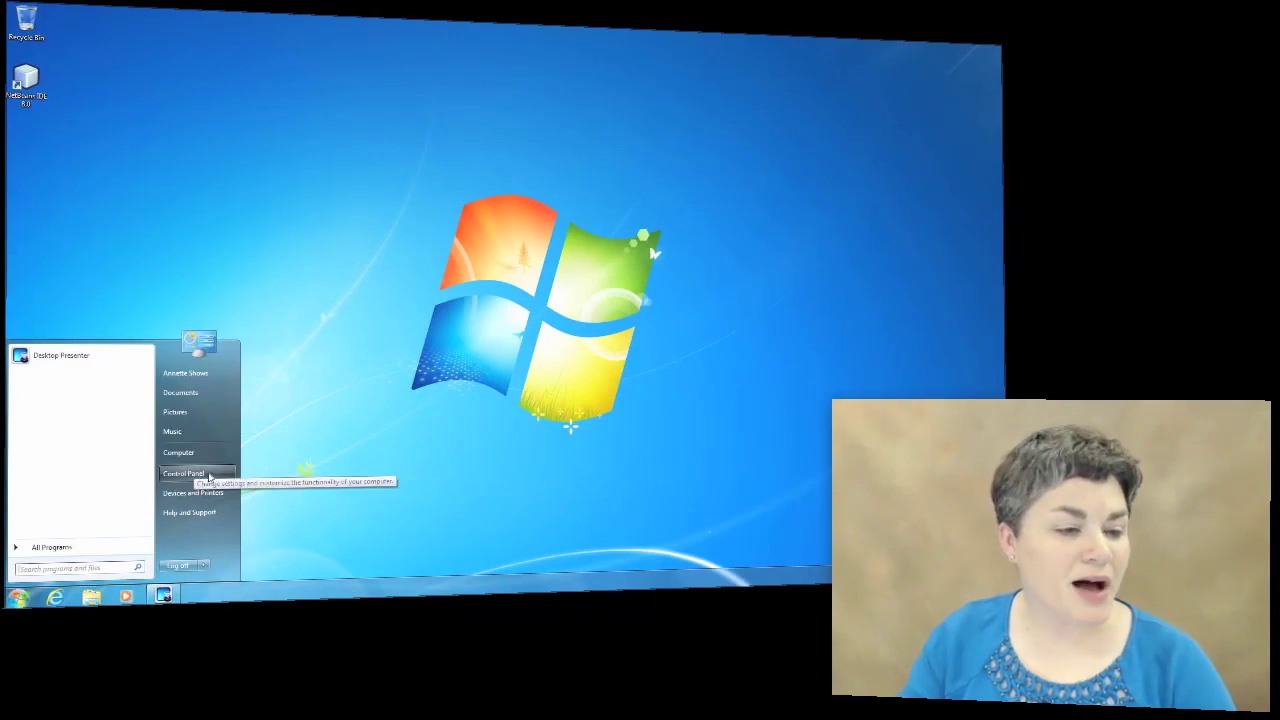
left_click(184, 473)
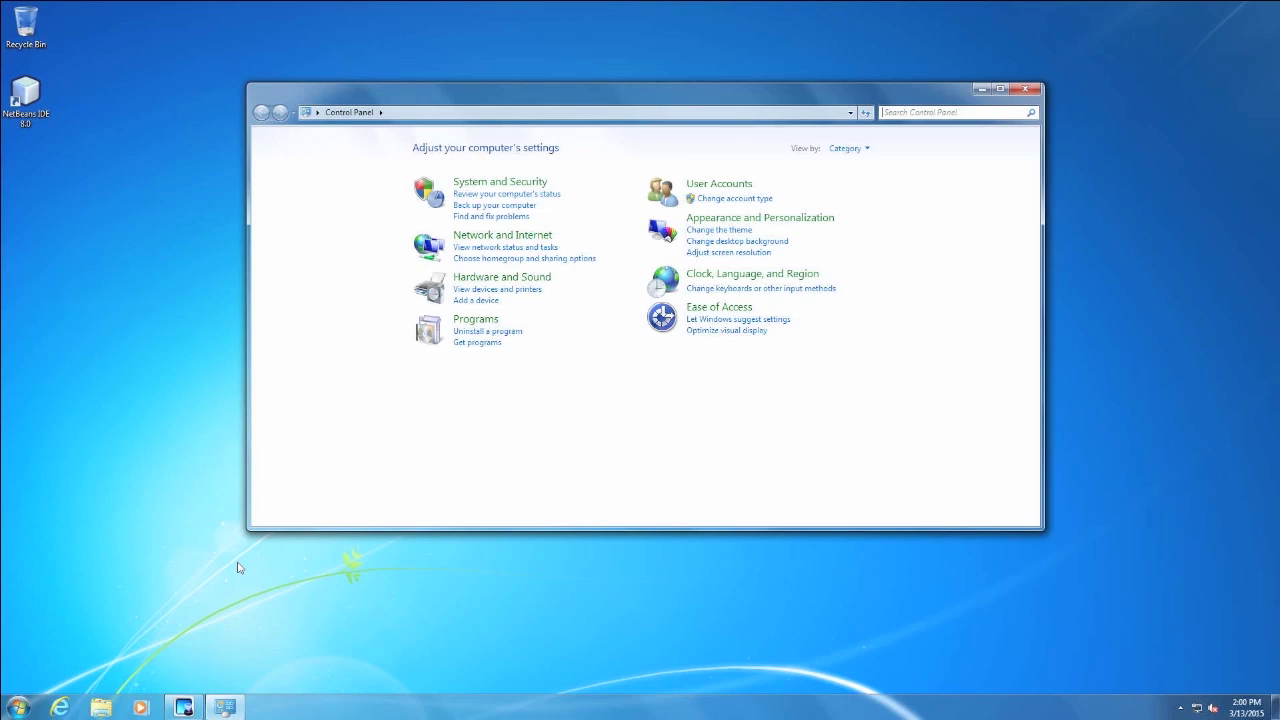
mouse_move(500, 182)
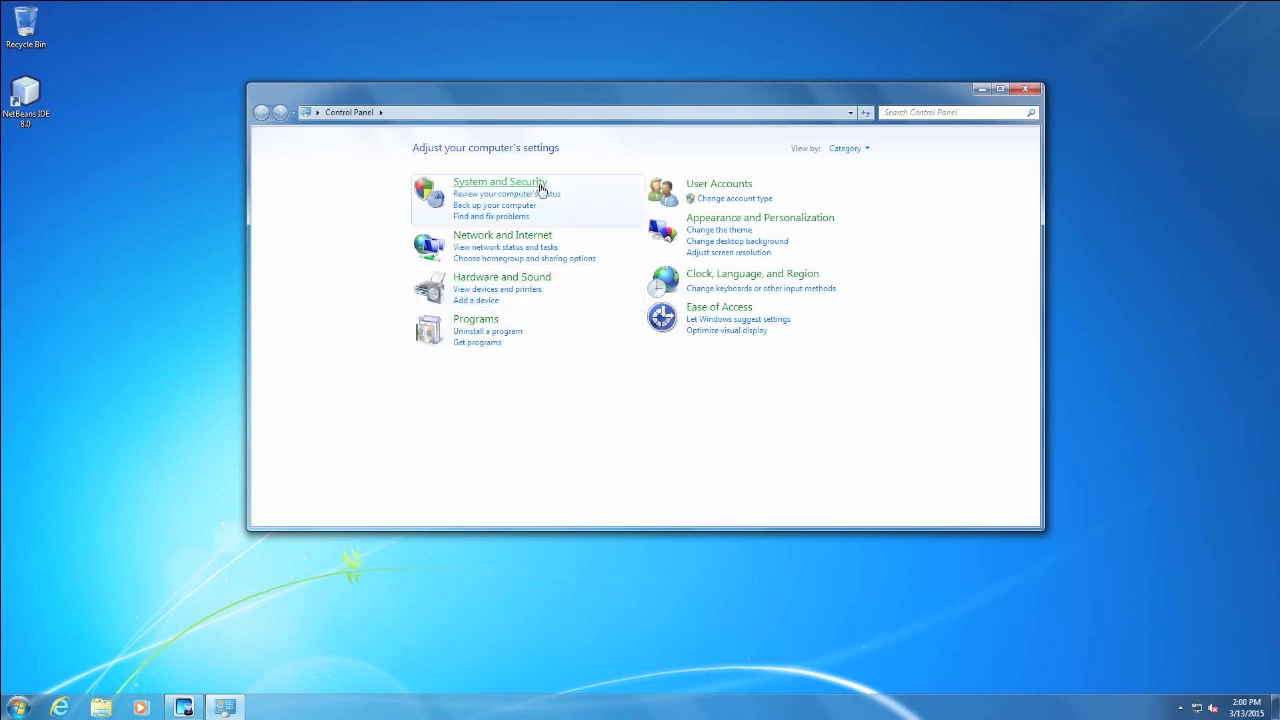
left_click(542, 187)
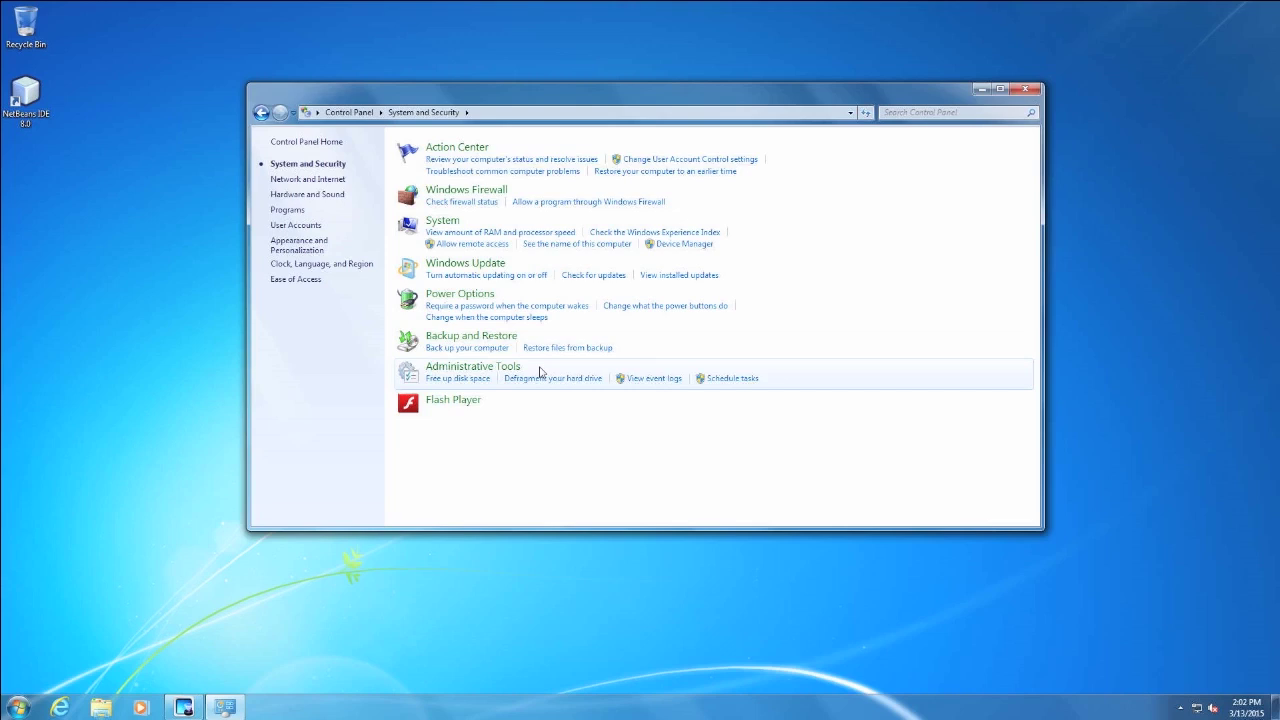
Return to Control Panel Home, then show the Network and Internet category.
left_click(338, 145)
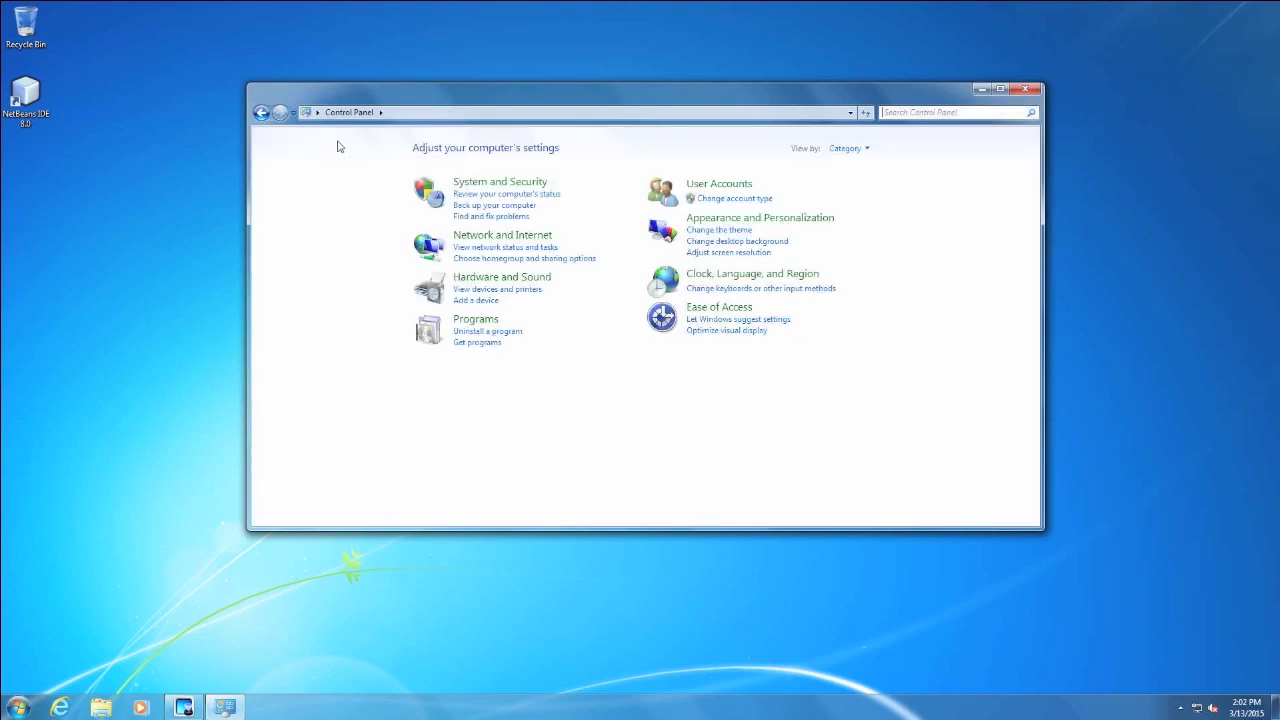
left_click(501, 236)
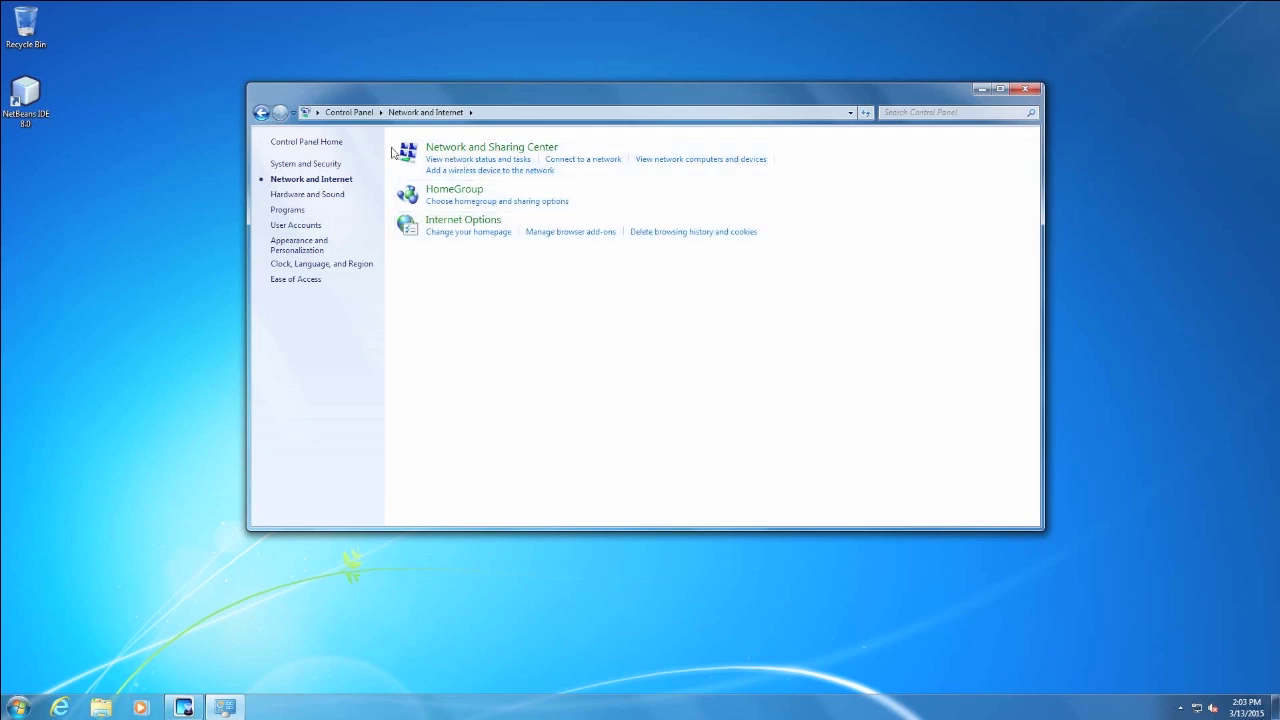
left_click(333, 144)
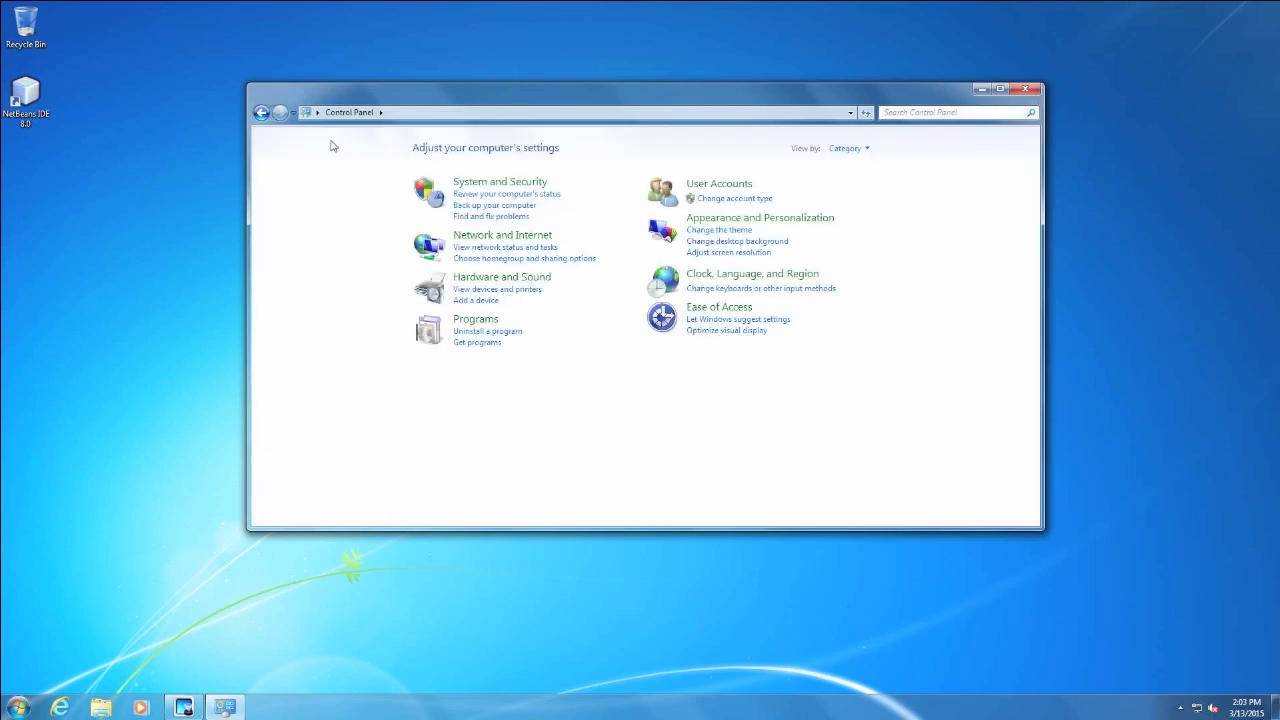
left_click(489, 280)
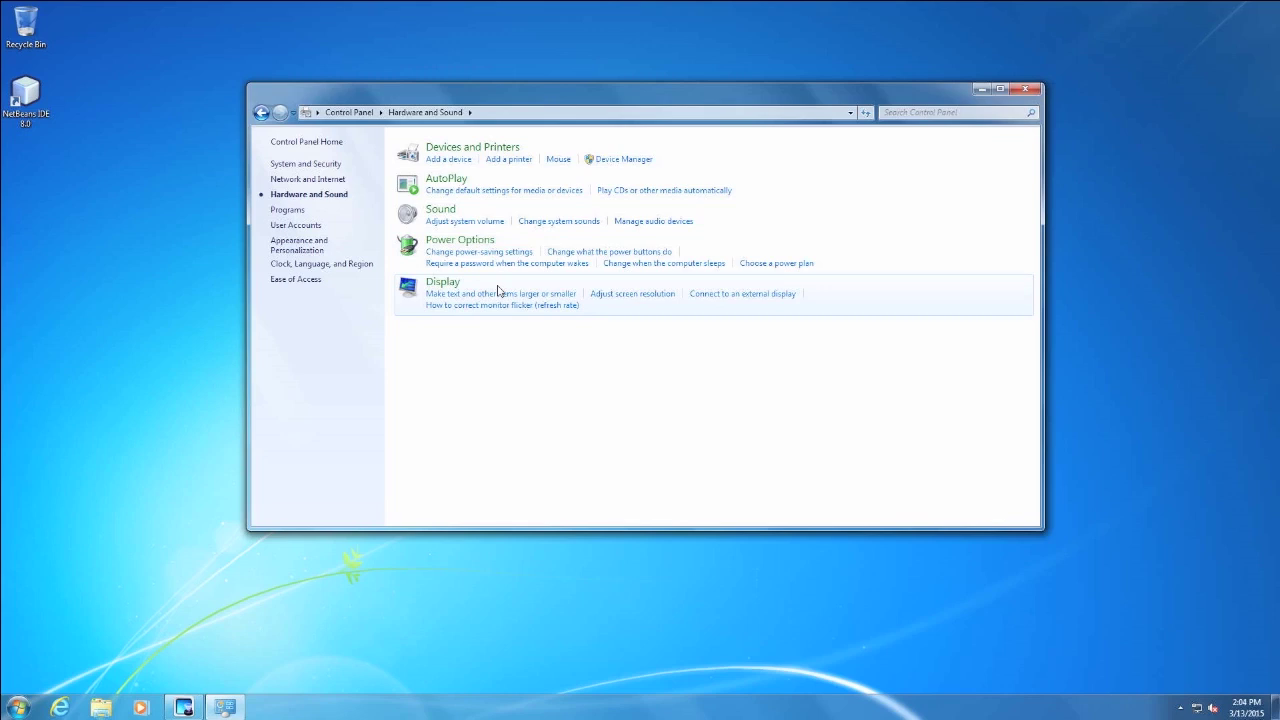
left_click(338, 146)
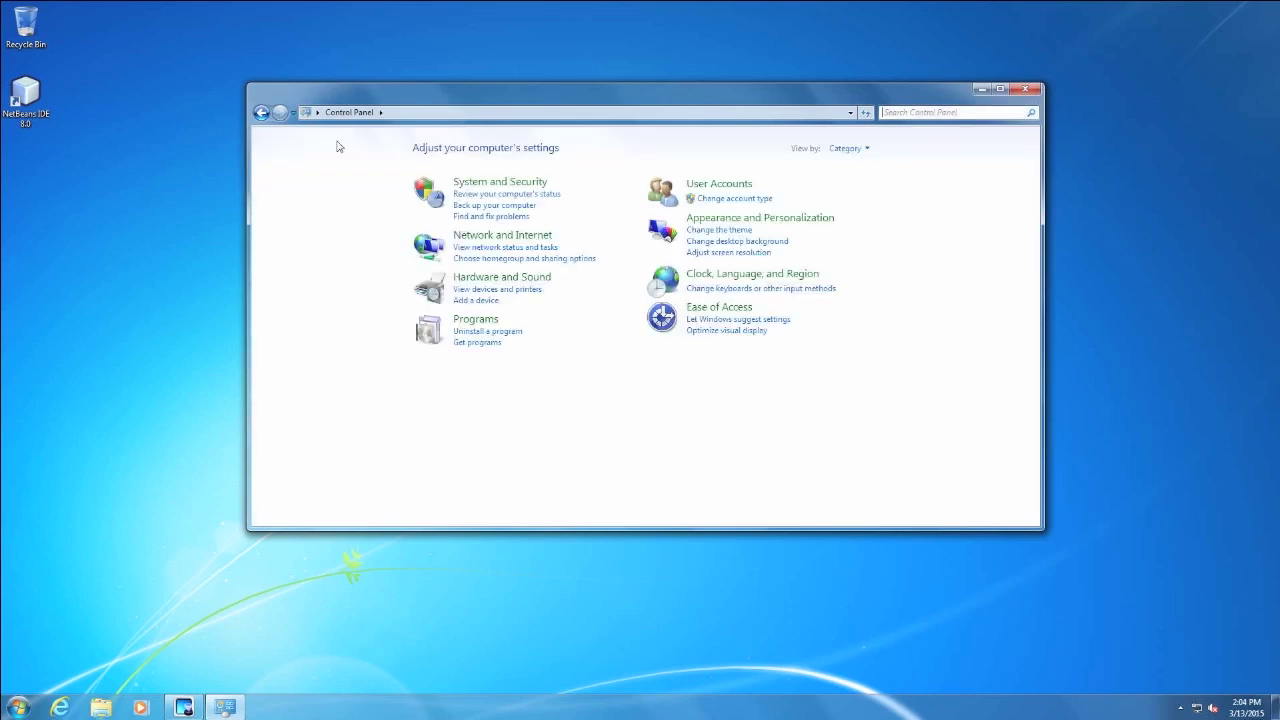
View the Programs category page, then go back to the Control Panel home view.
left_click(484, 321)
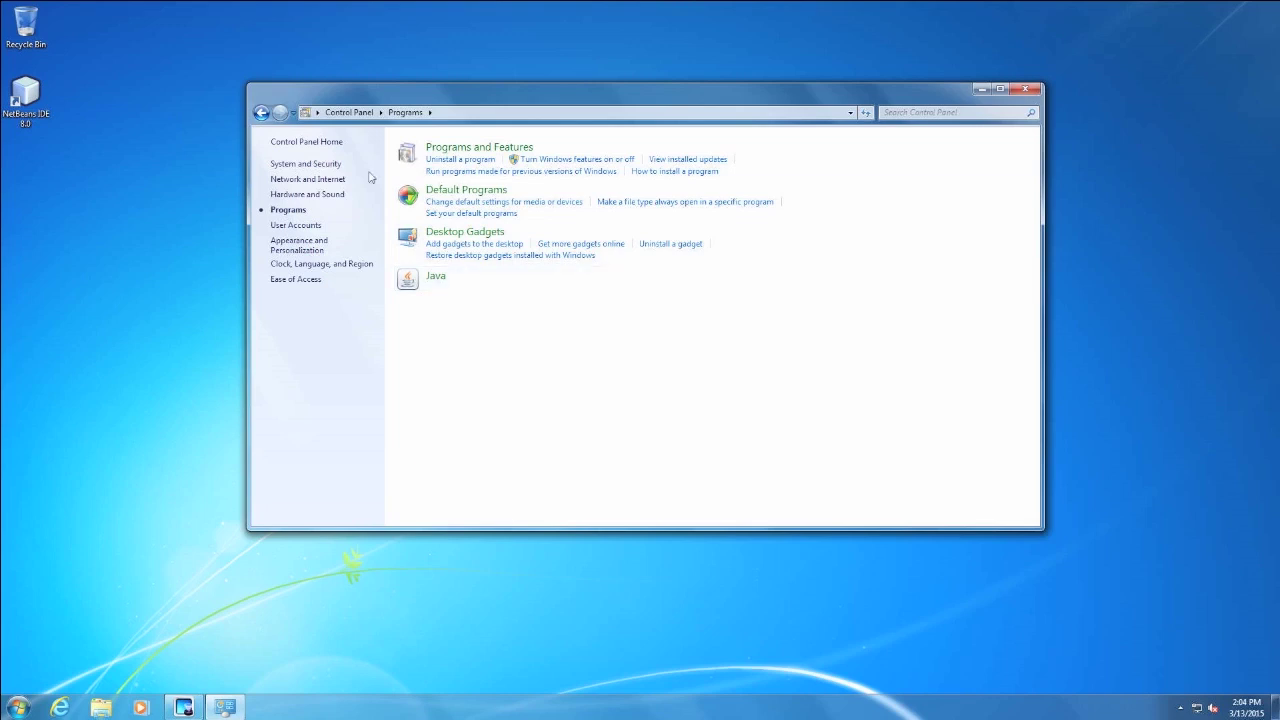
left_click(336, 144)
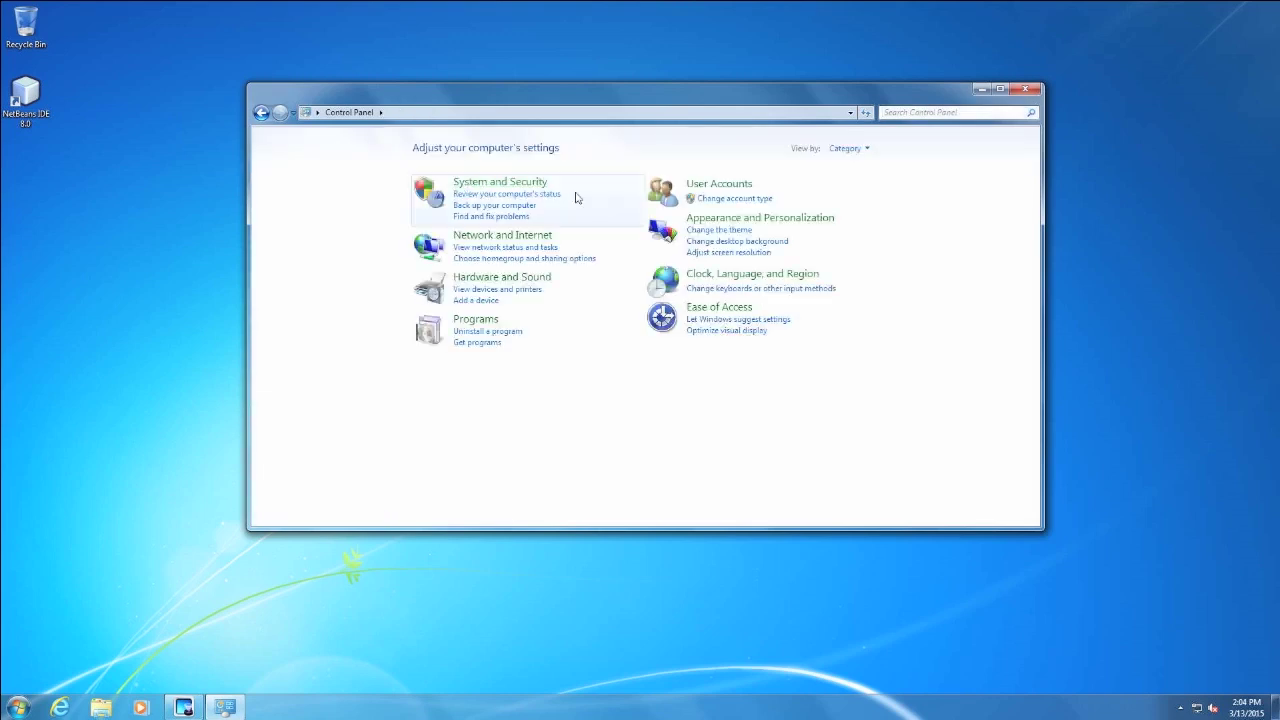
Open the User Accounts category from the Control Panel home page.
left_click(691, 194)
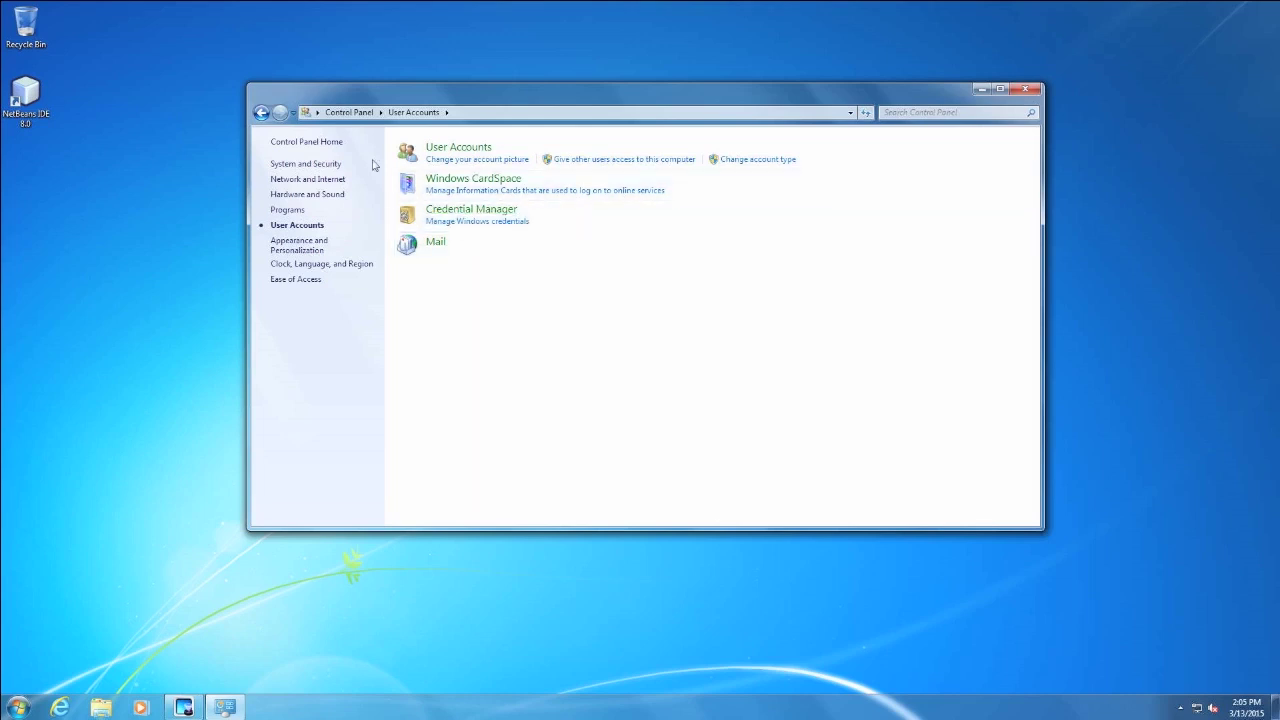
Go back to Control Panel Home and show the Appearance and Personalization category.
left_click(340, 143)
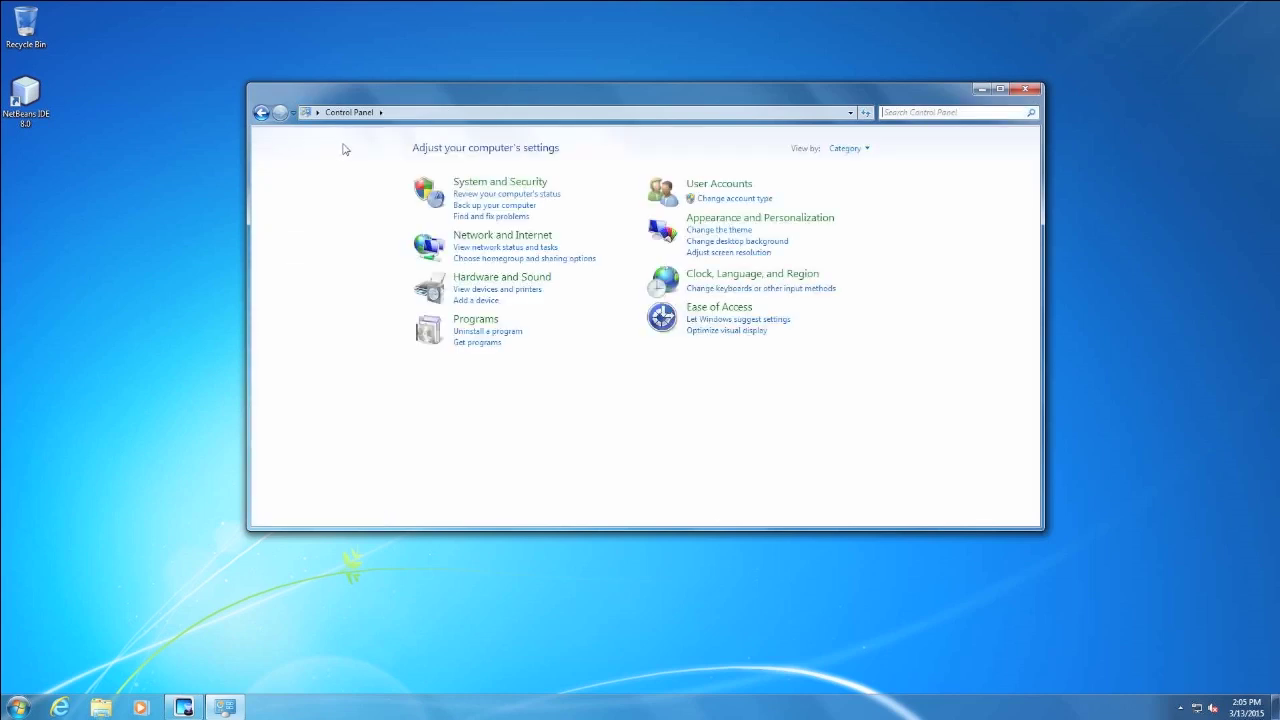
left_click(707, 222)
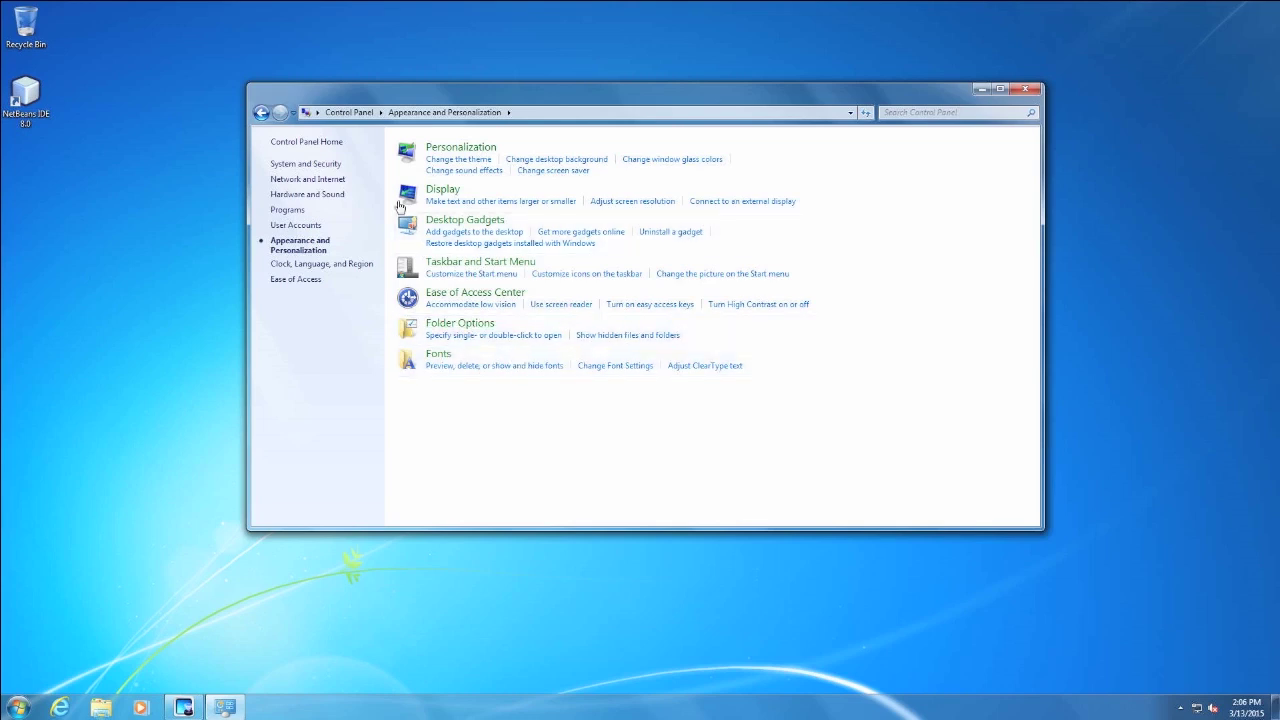
Visit the Clock, Language, and Region category, then return to Control Panel Home.
left_click(338, 146)
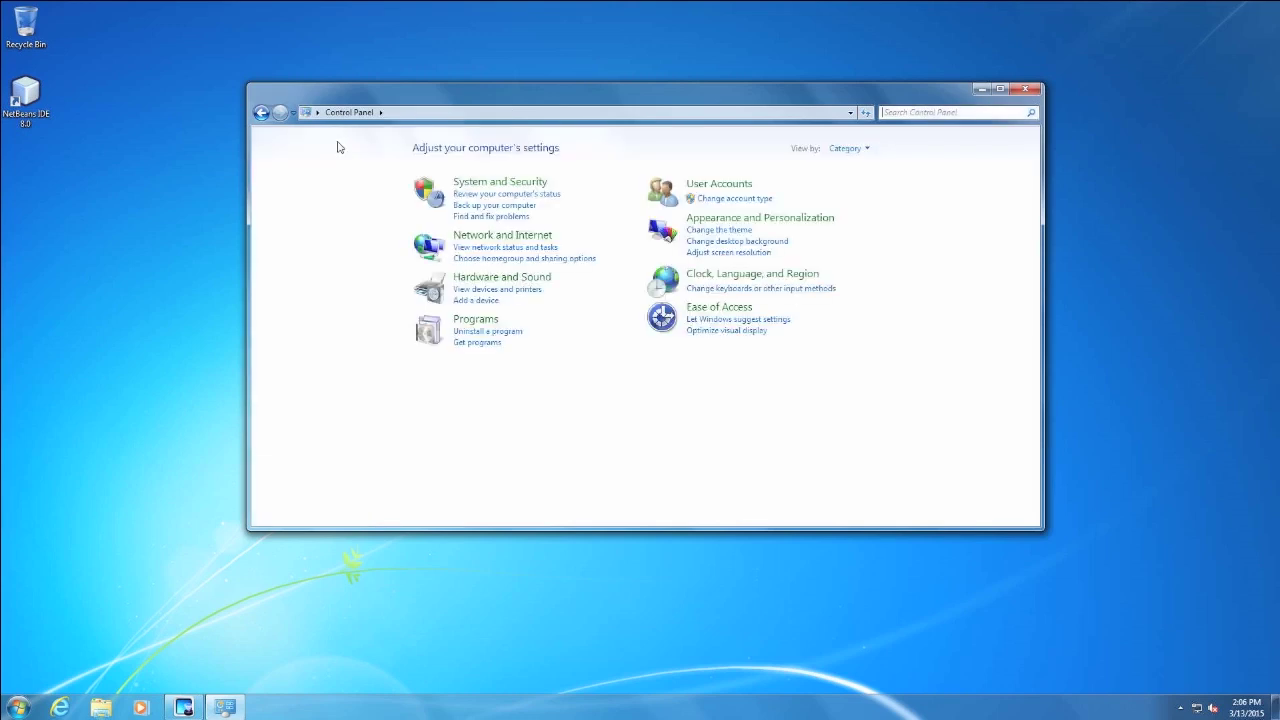
left_click(716, 276)
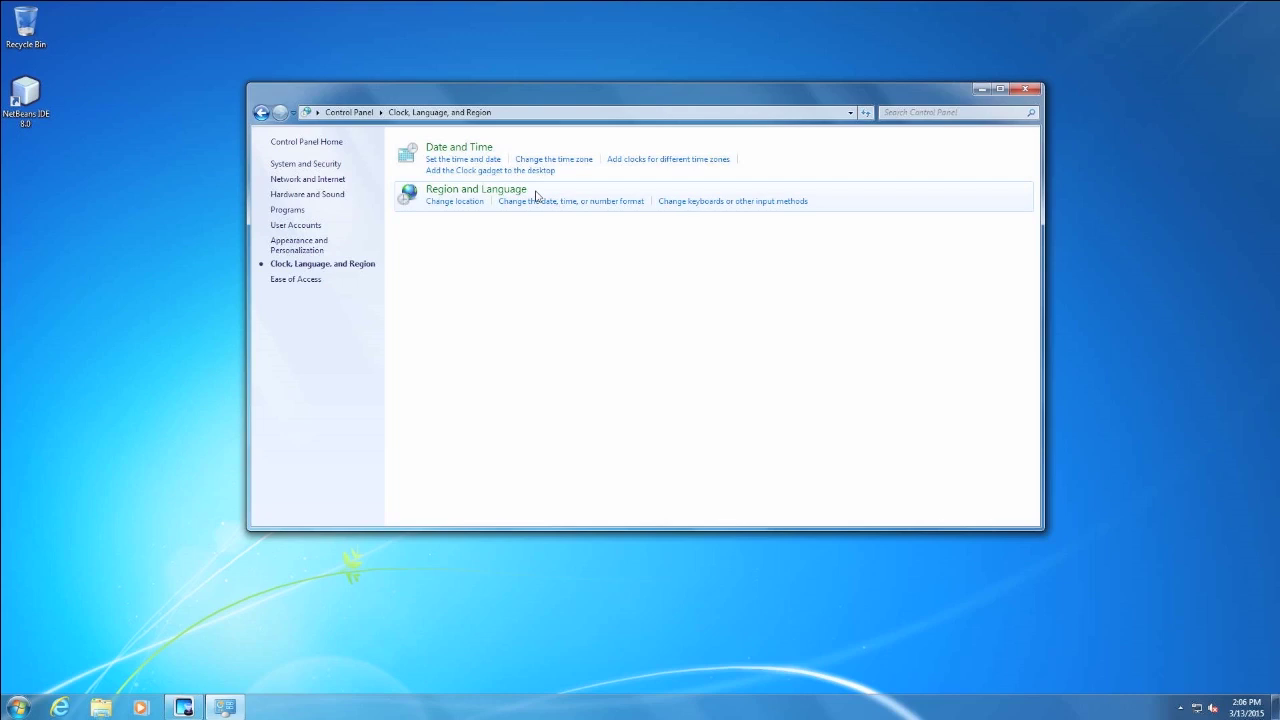
left_click(330, 142)
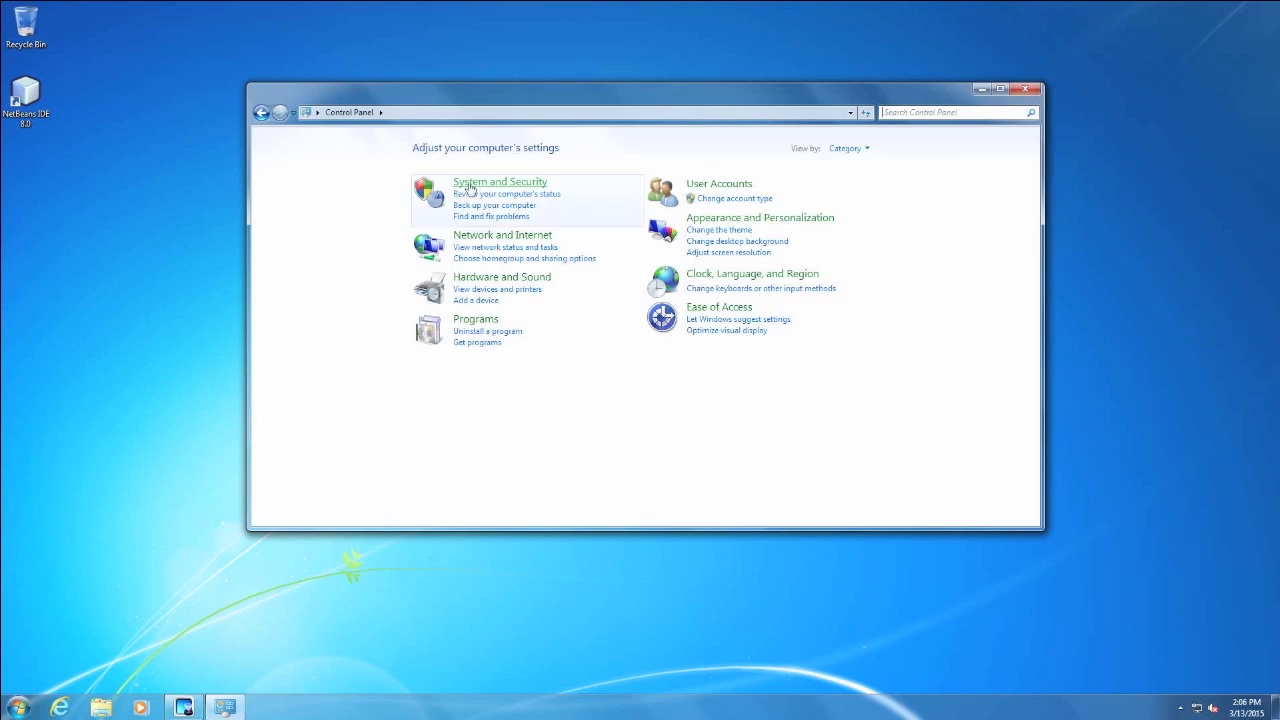
Show the Ease of Access category page from the Control Panel home view.
left_click(716, 313)
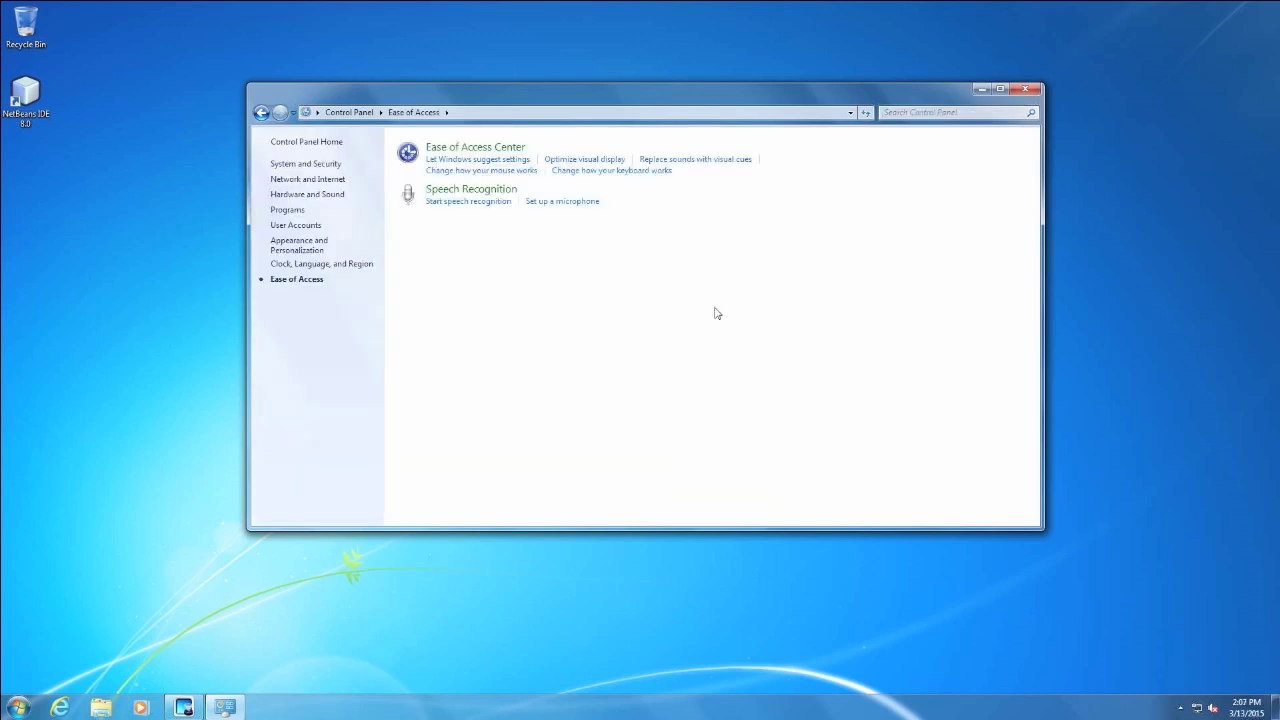